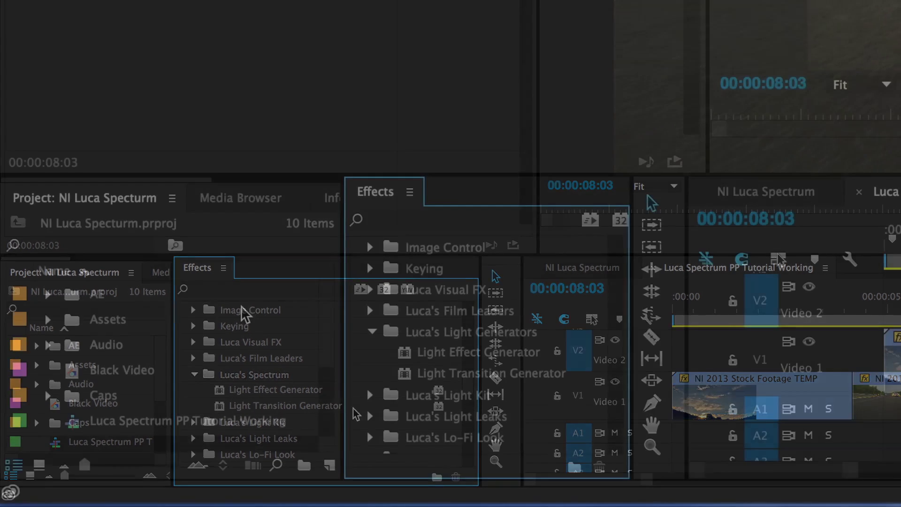
- Create a new adjustment layer in the Project panel, add it to Video 1, and apply Light Effect Generator
right_click(245, 315)
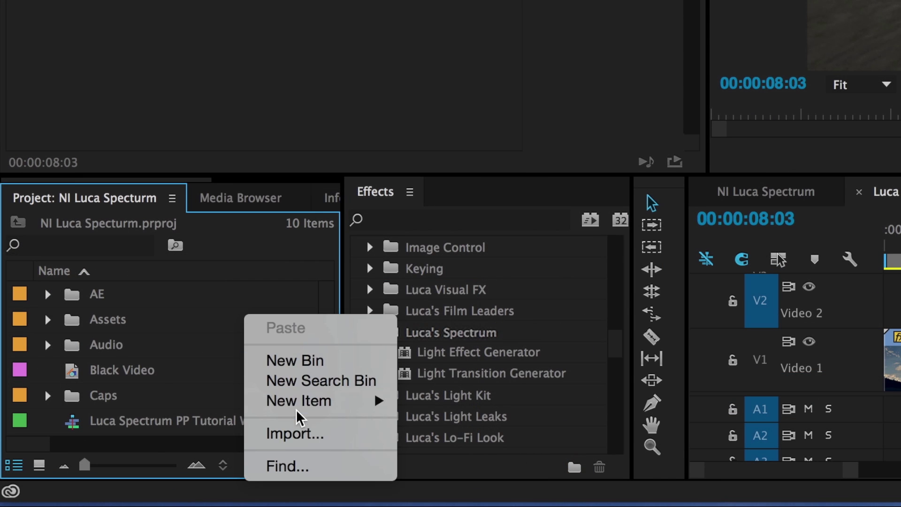
mouse_move(300, 413)
click(474, 318)
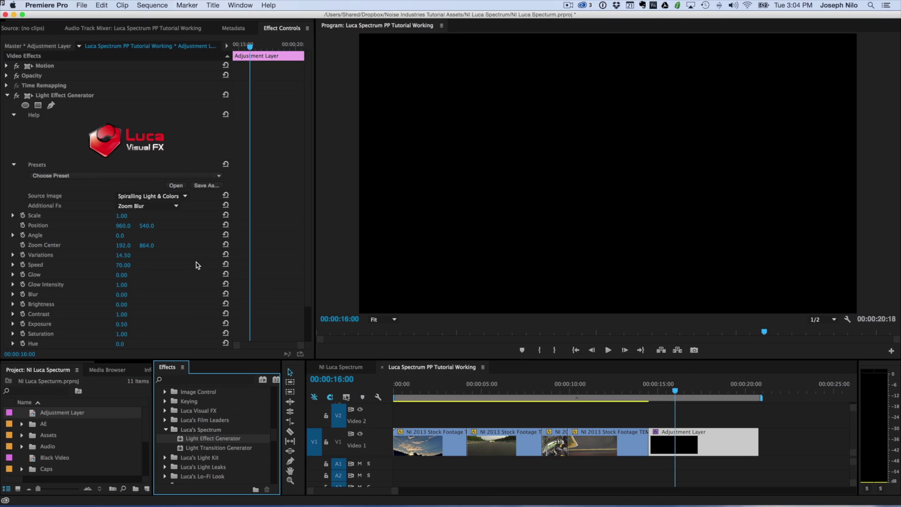
scroll(197, 265, down, 3)
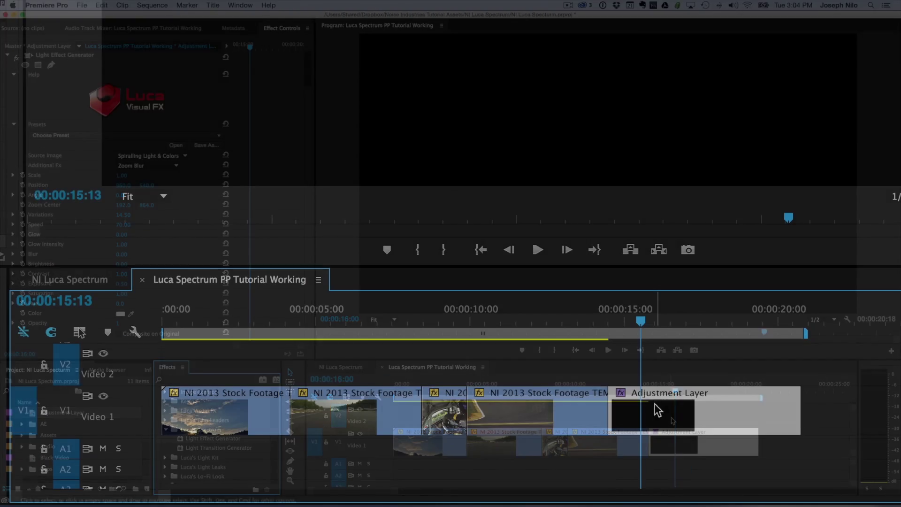
- Place the adjustment layer at the start of Video 2 and apply Star Light with Speed 30 and Glow 20
drag(655, 444, 596, 420)
drag(193, 364, 194, 364)
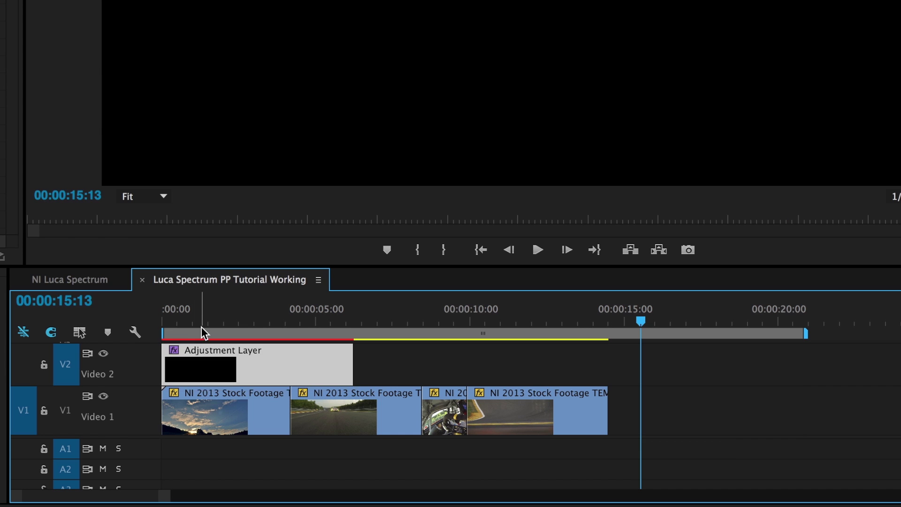
click(200, 322)
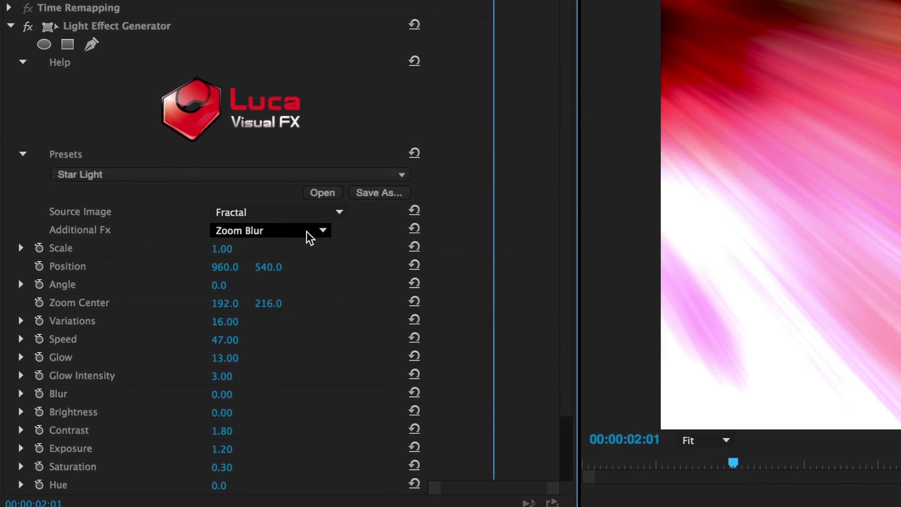
click(310, 212)
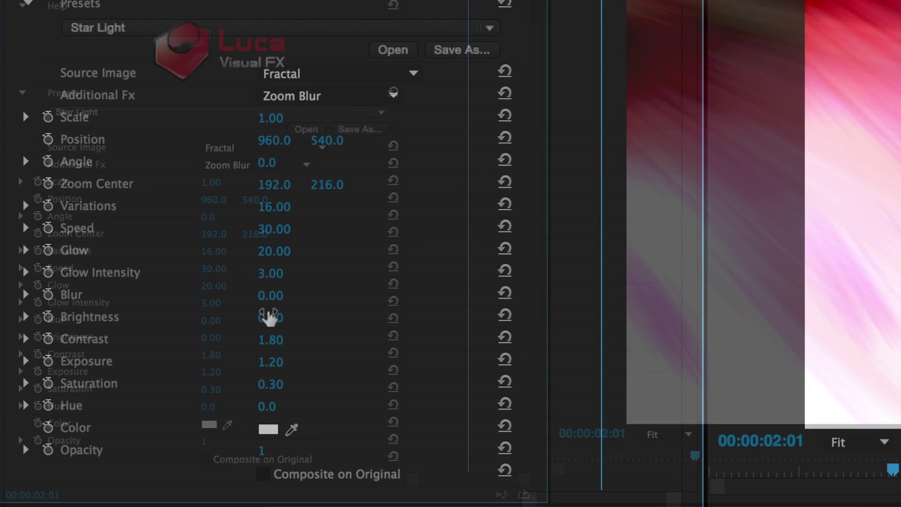
- Tint the light pale yellow (E9DCAE) and fade the light effect's opacity down to 0
drag(211, 337, 261, 318)
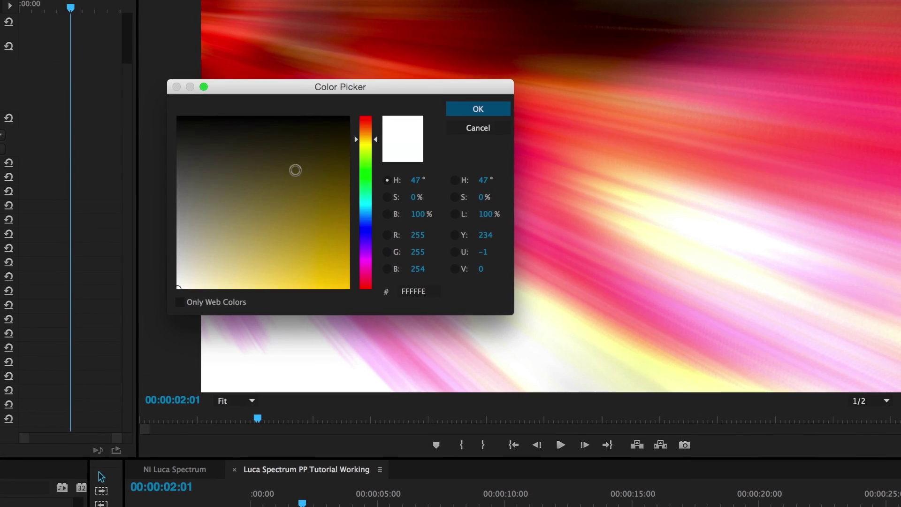
drag(274, 270, 250, 293)
click(465, 112)
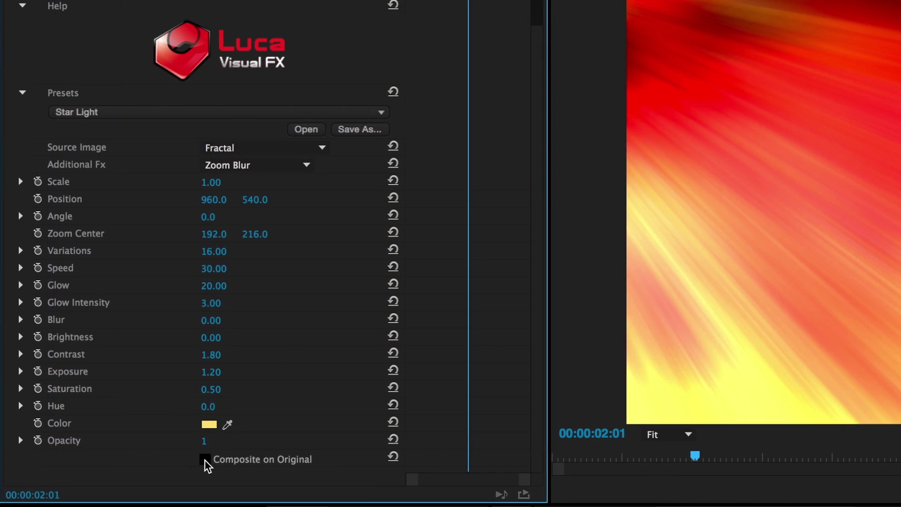
mouse_move(205, 439)
mouse_down()
mouse_move(173, 439)
mouse_move(220, 440)
mouse_move(211, 440)
mouse_up()
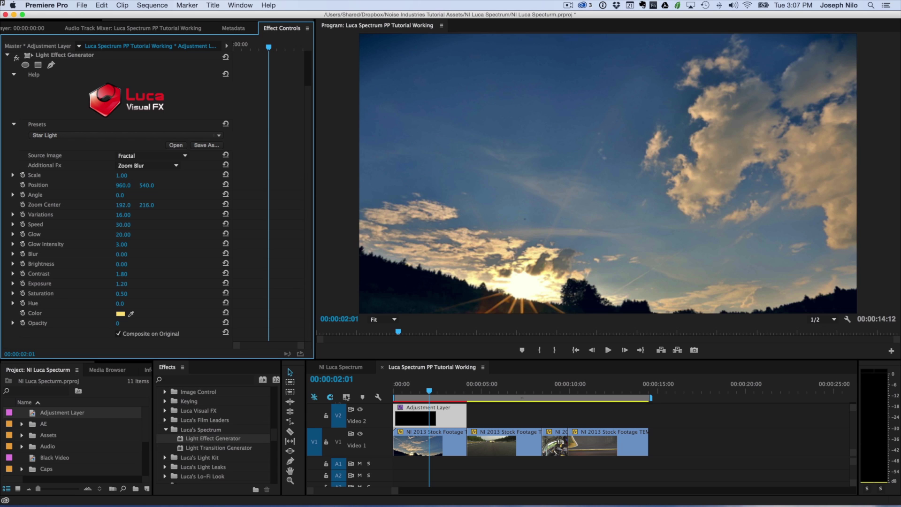
- Restore the light opacity to 1, turn off Composite on Original, and blend the layer in Overlay mode
drag(118, 323, 127, 321)
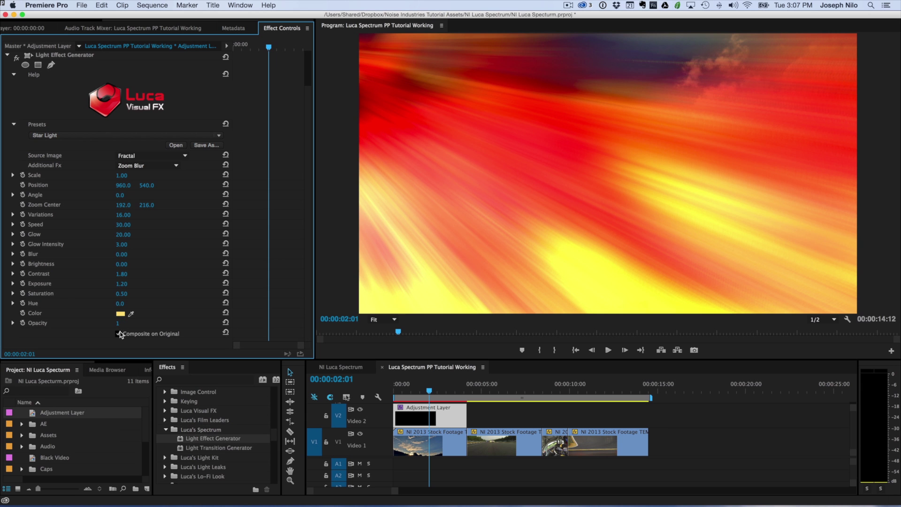
click(117, 334)
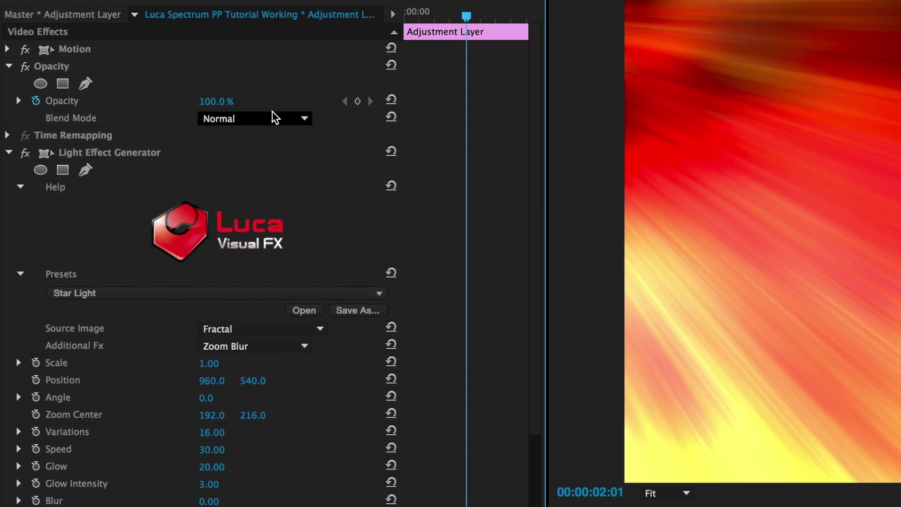
click(275, 117)
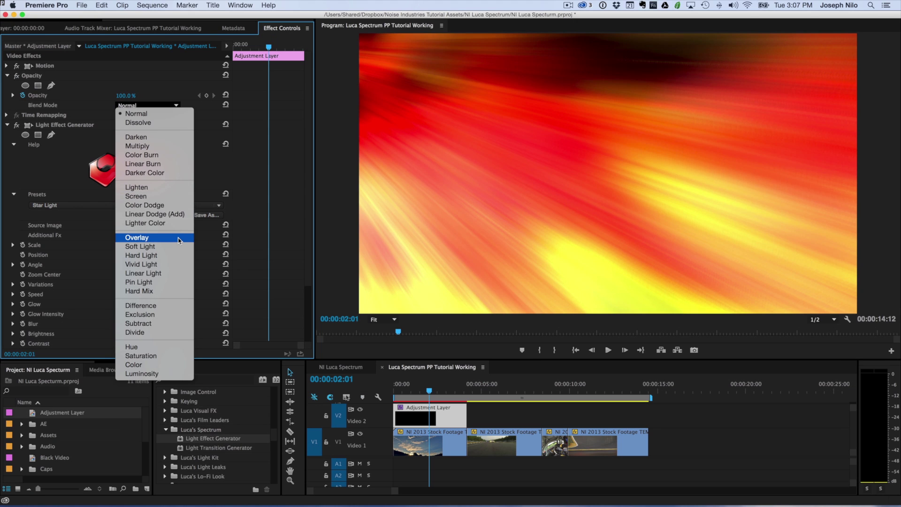
click(179, 240)
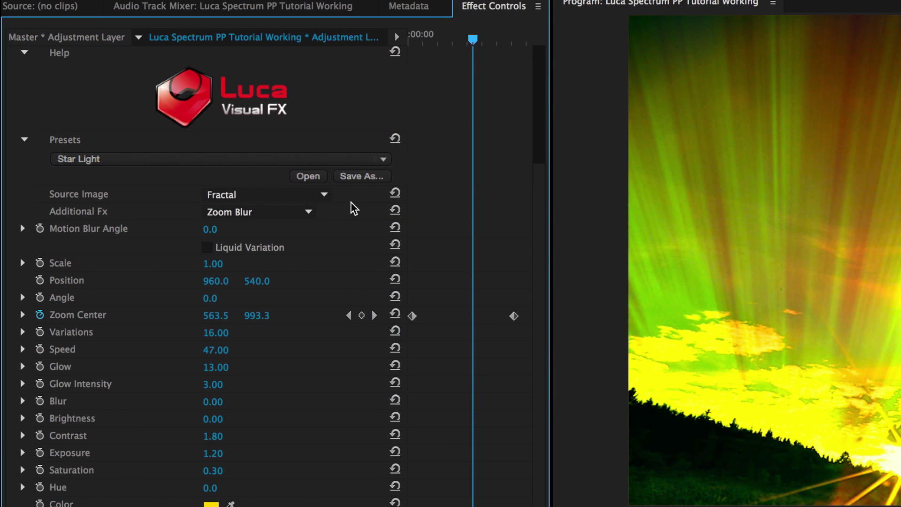
- Save the light effect's current settings as a new preset named 'Spectrum…'
click(359, 176)
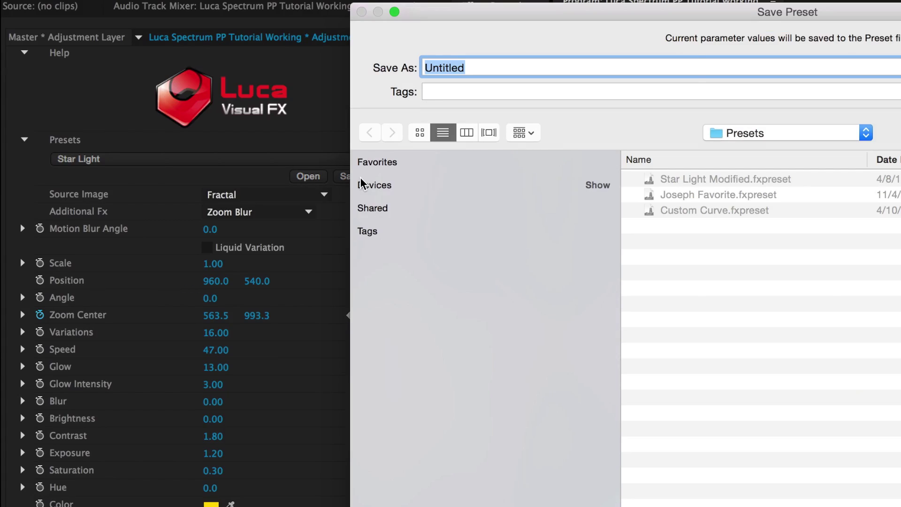
text(Spec)
text(tru)
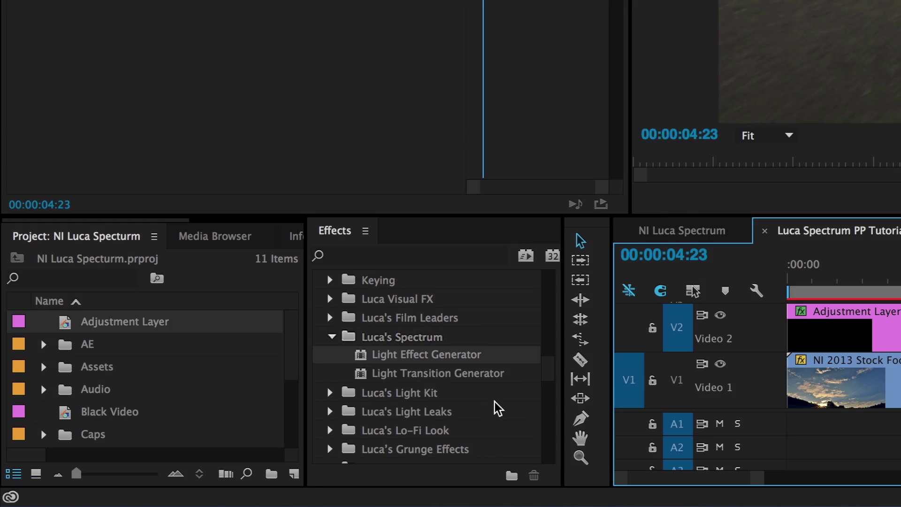
- Apply the Light Transition Generator to the second adjustment layer on Video 2
click(485, 380)
drag(476, 381, 900, 328)
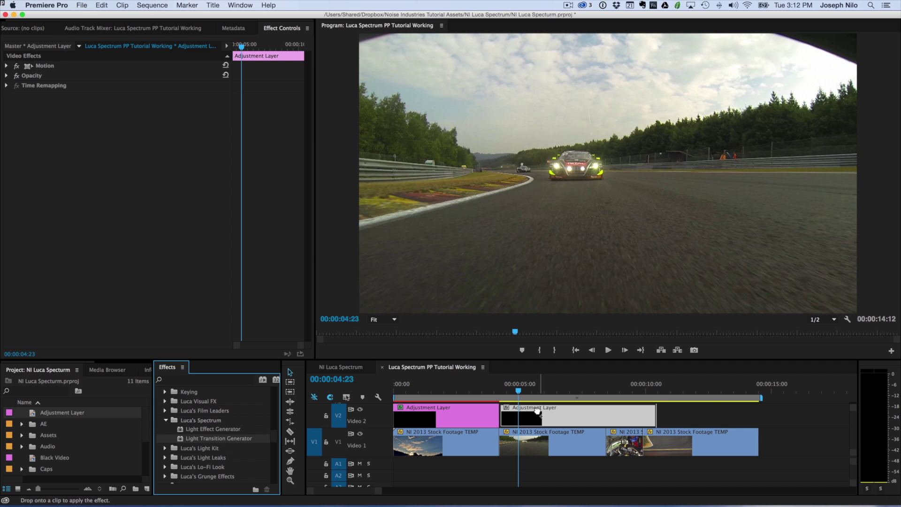
drag(538, 411, 540, 414)
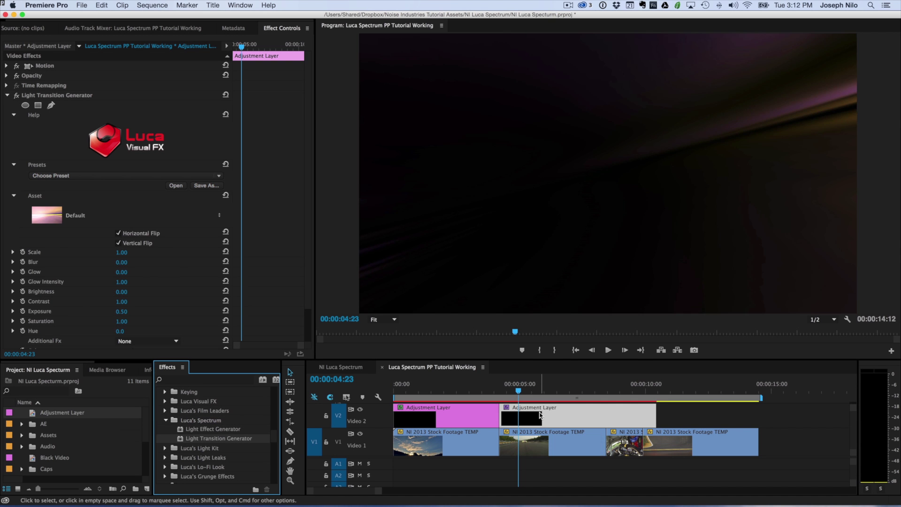
- Shorten the transition layer, move it to near 10 seconds, and blend it in Screen mode
drag(655, 415, 531, 417)
drag(414, 327, 584, 323)
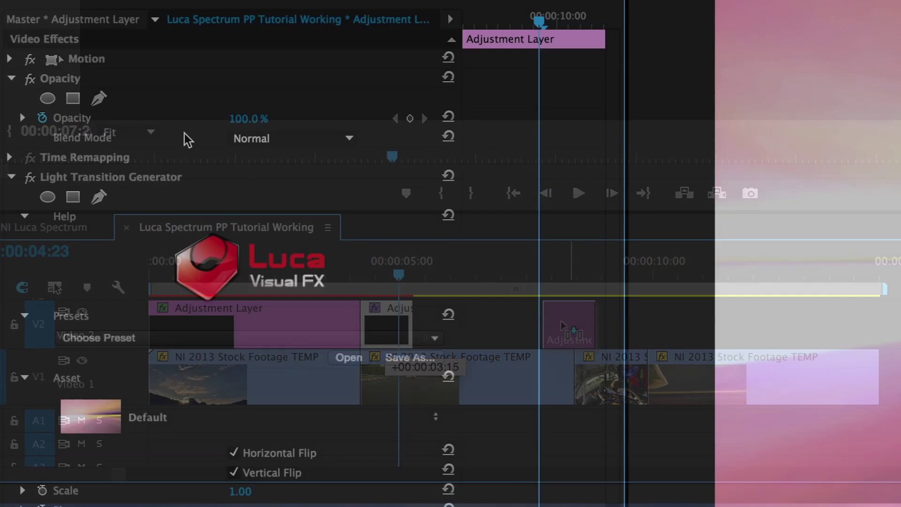
click(266, 139)
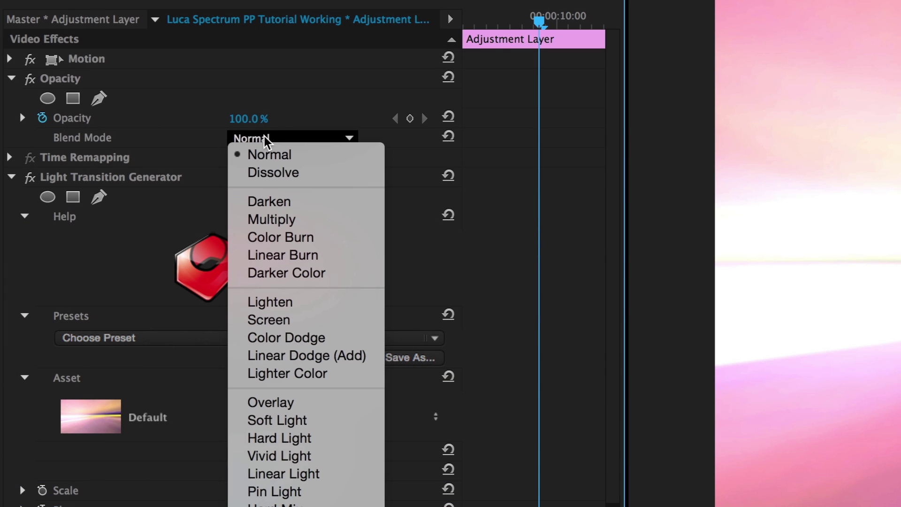
click(298, 320)
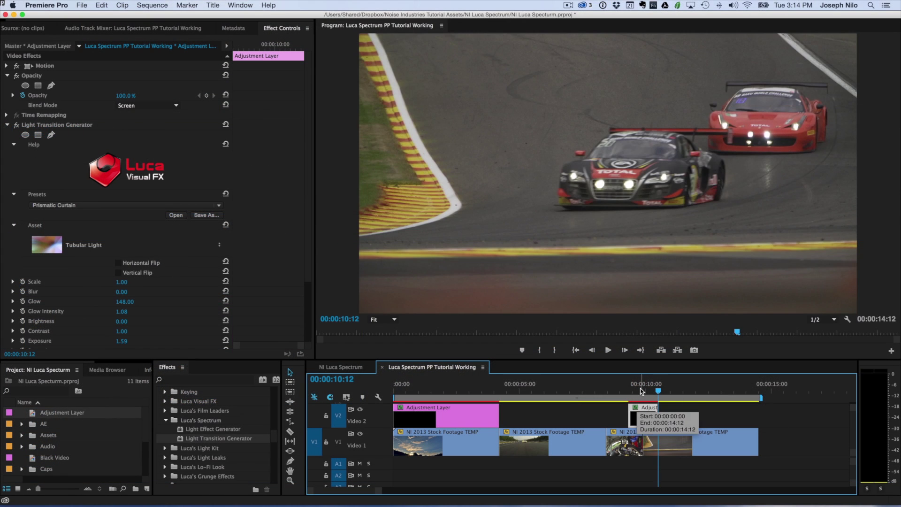
- Return the playhead to 00:00:09:19 and browse the light assets, keeping Tubular Light
click(641, 391)
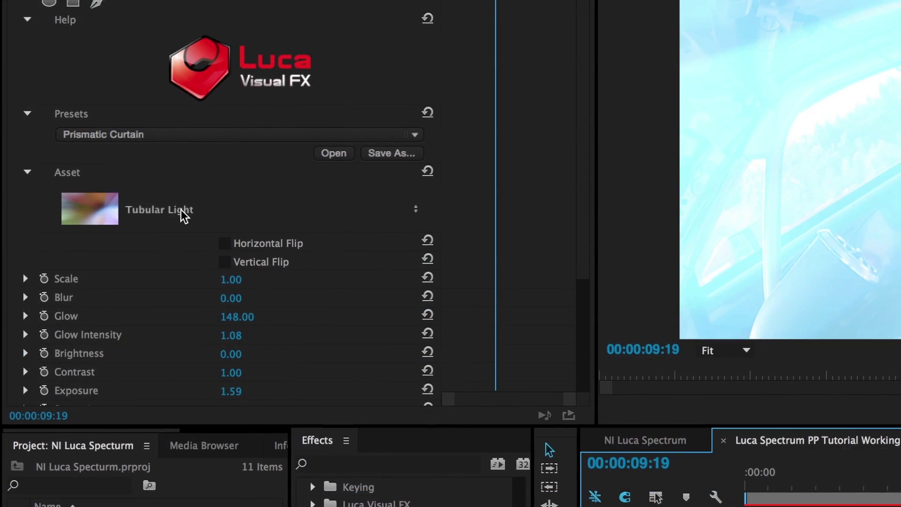
click(97, 247)
scroll(221, 291, down, 10)
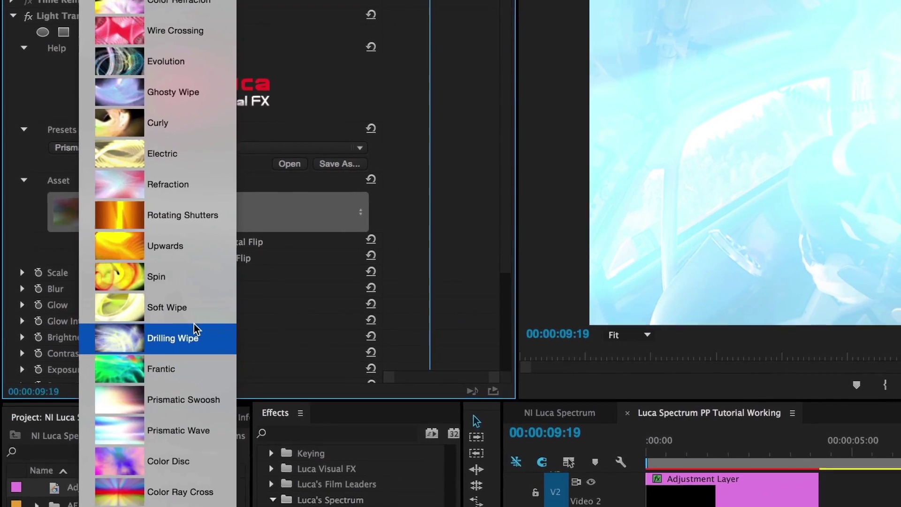
scroll(194, 328, up, 3)
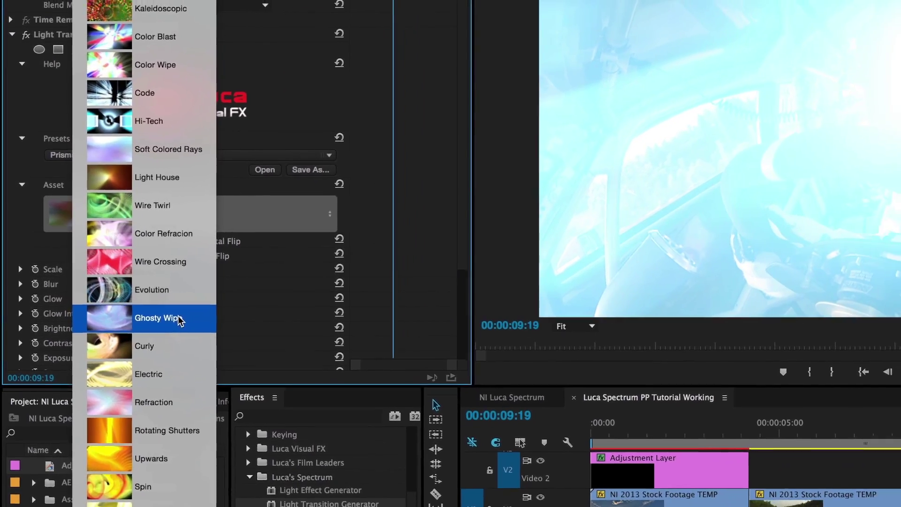
scroll(187, 322, down, 3)
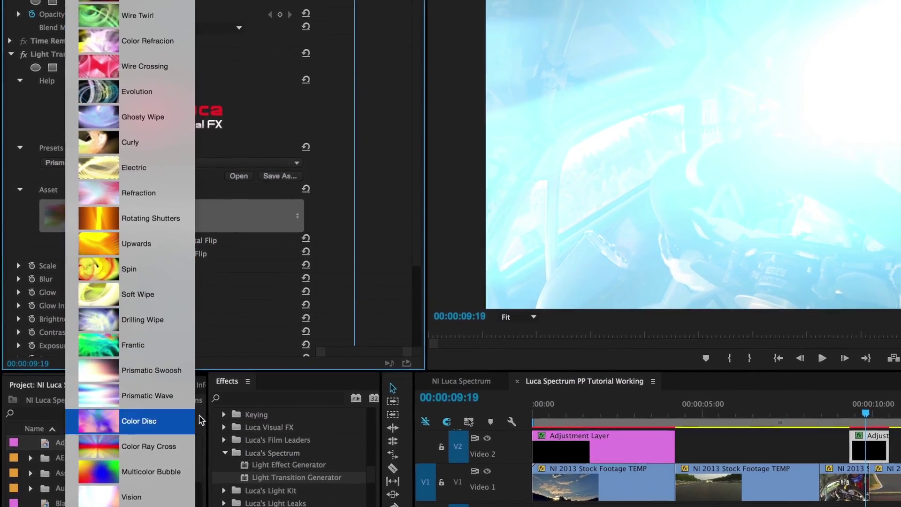
click(262, 216)
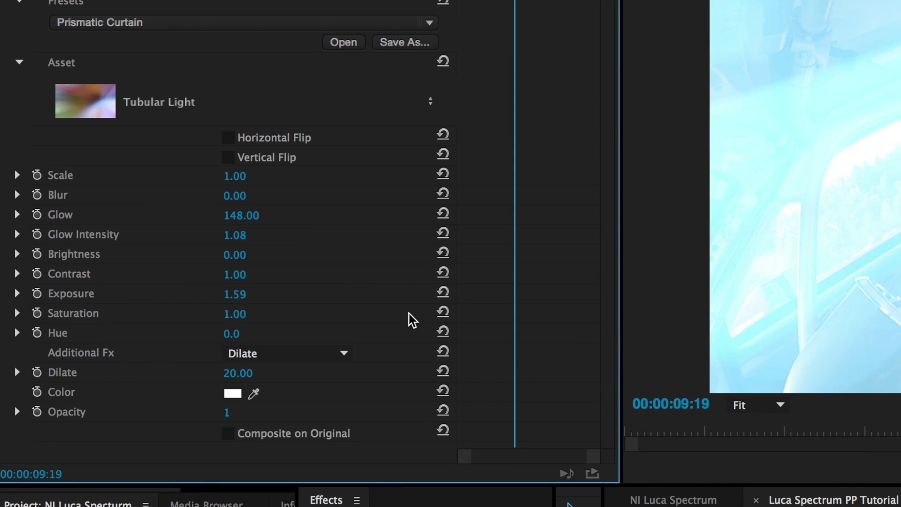
- Keep Additional Fx on Dilate and raise the transition's Exposure to 2.99
click(307, 363)
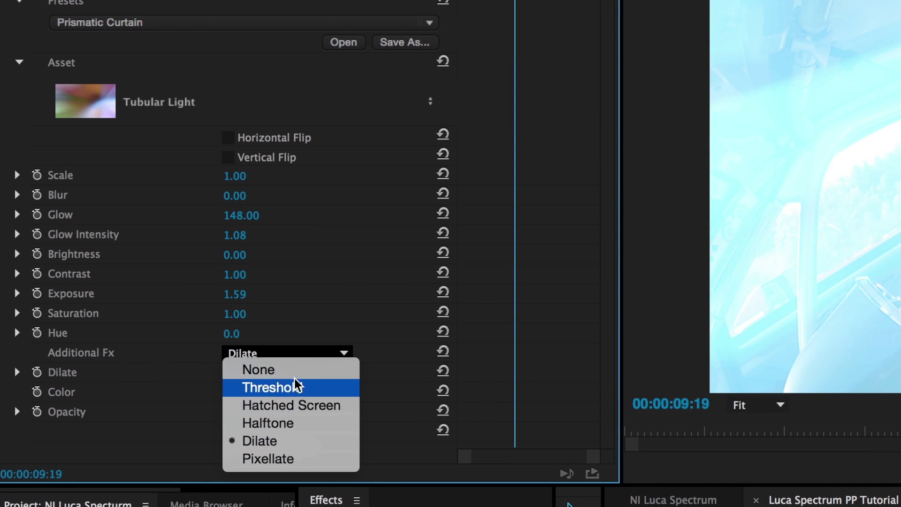
click(311, 334)
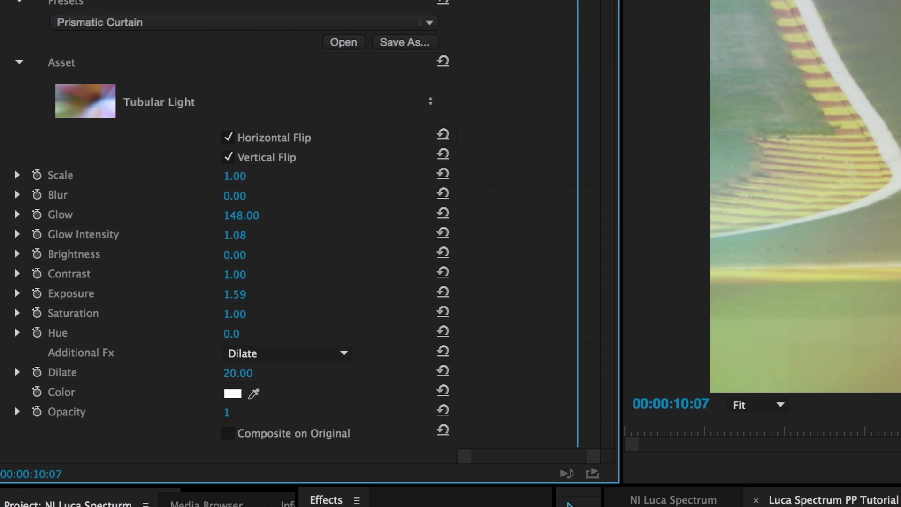
drag(234, 294, 272, 294)
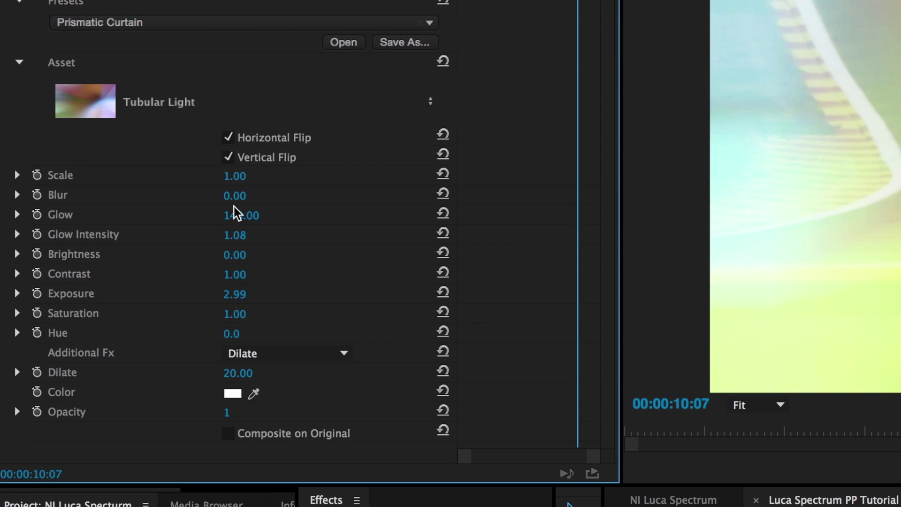